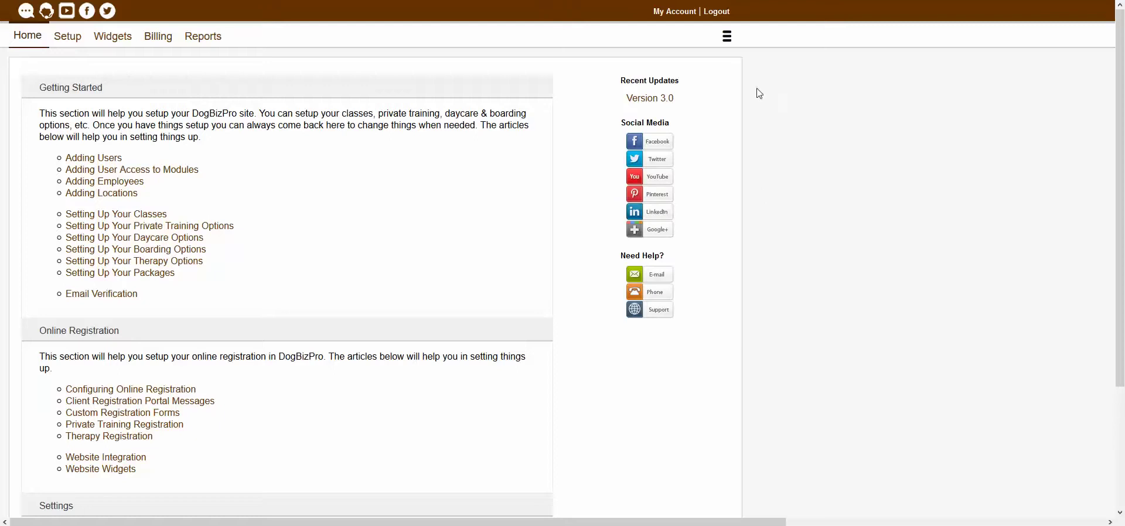
Go to Setup > Settings and show the Auto-Responders list.
left_click(727, 36)
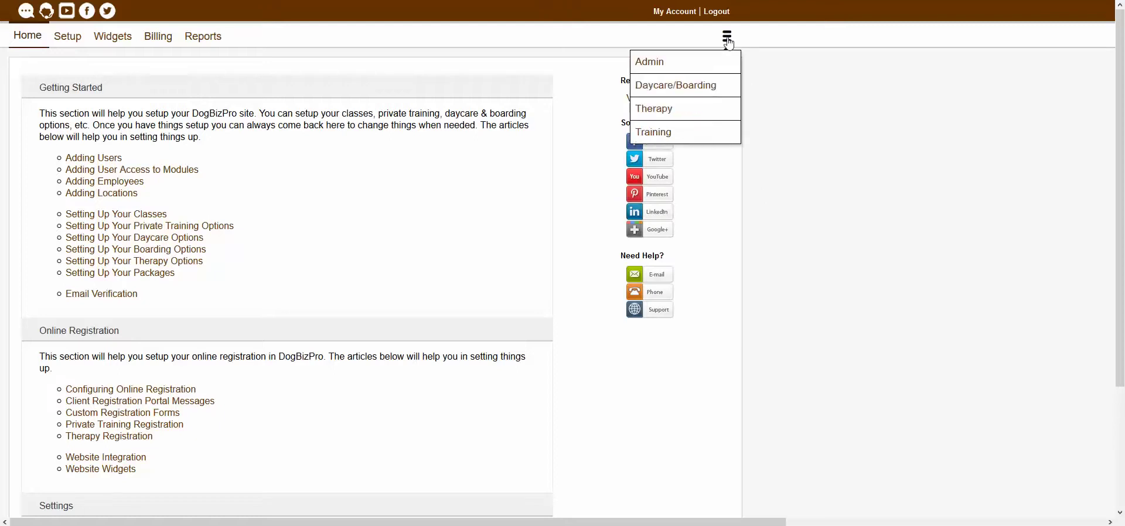
left_click(892, 78)
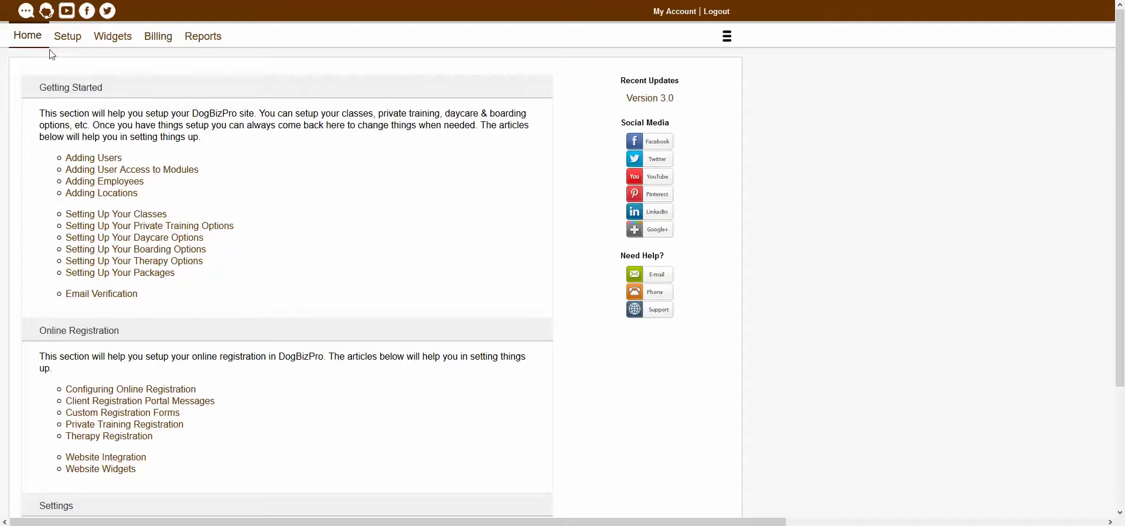
left_click(73, 48)
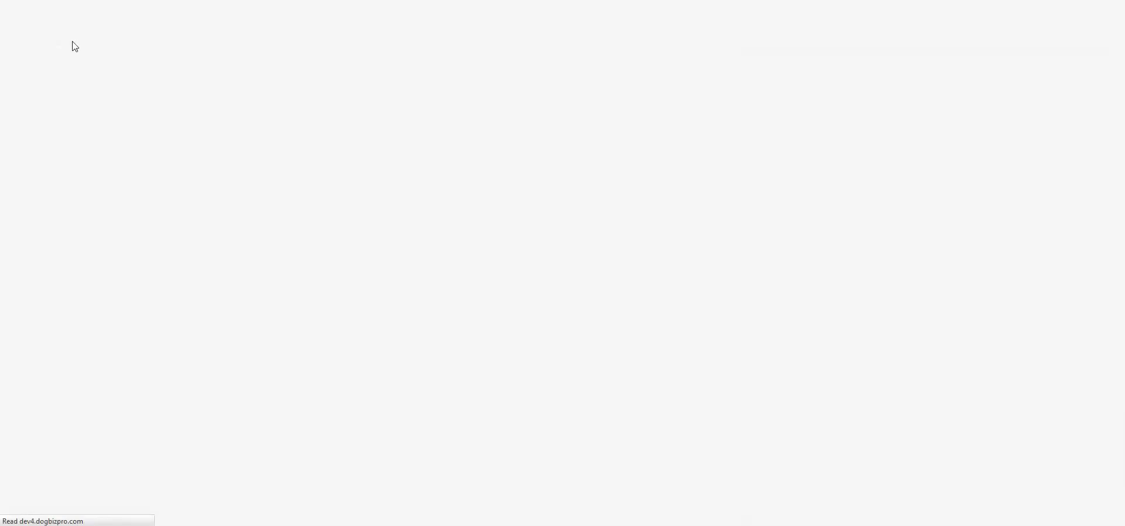
left_click(293, 74)
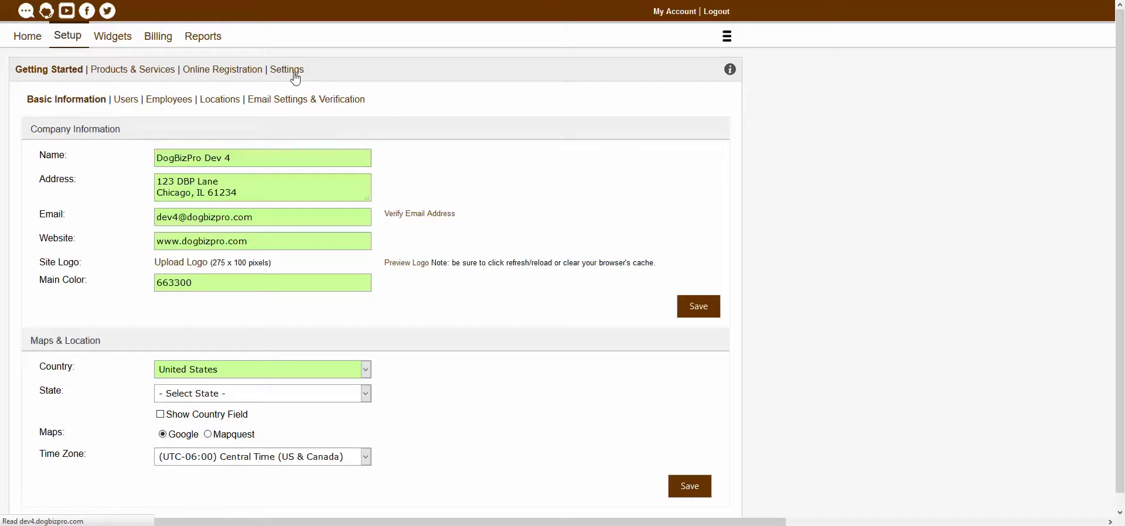
left_click(465, 105)
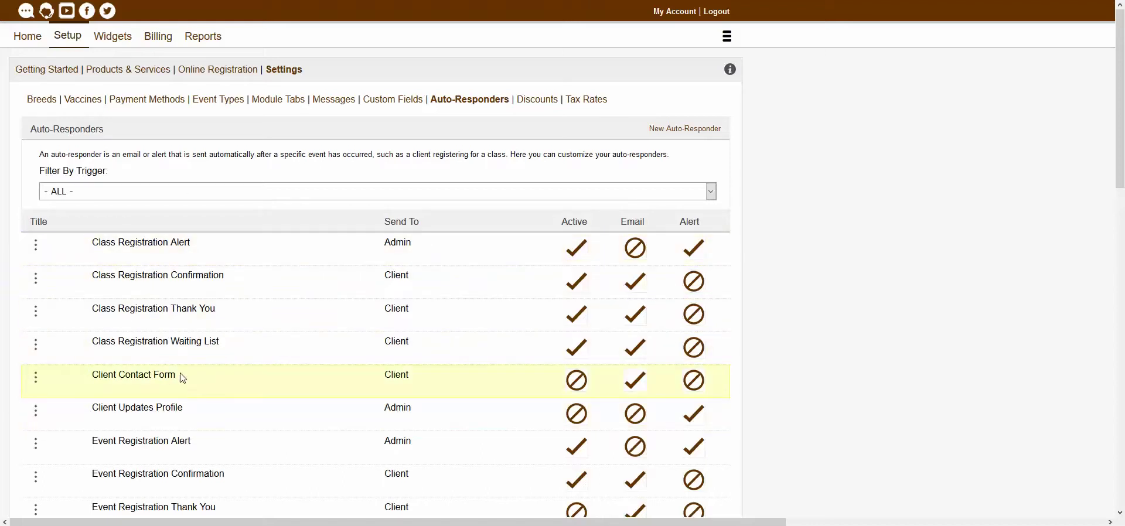
left_click(36, 246)
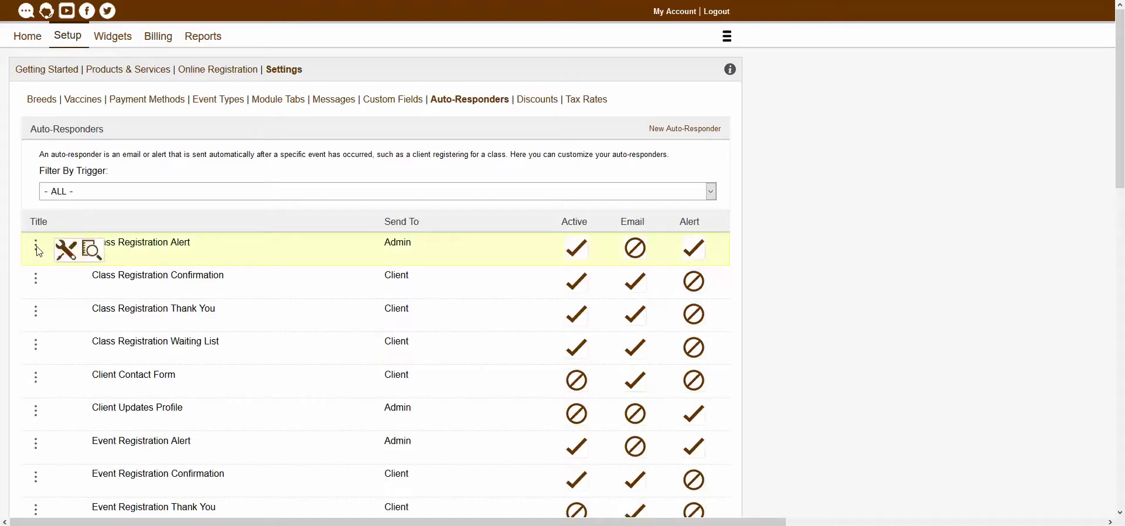
left_click(67, 253)
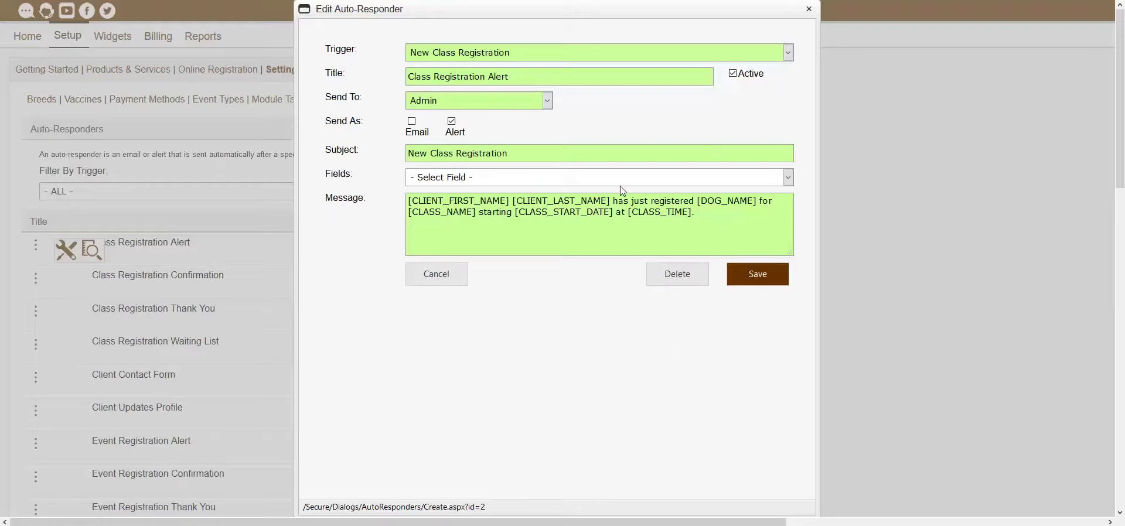
left_click(809, 9)
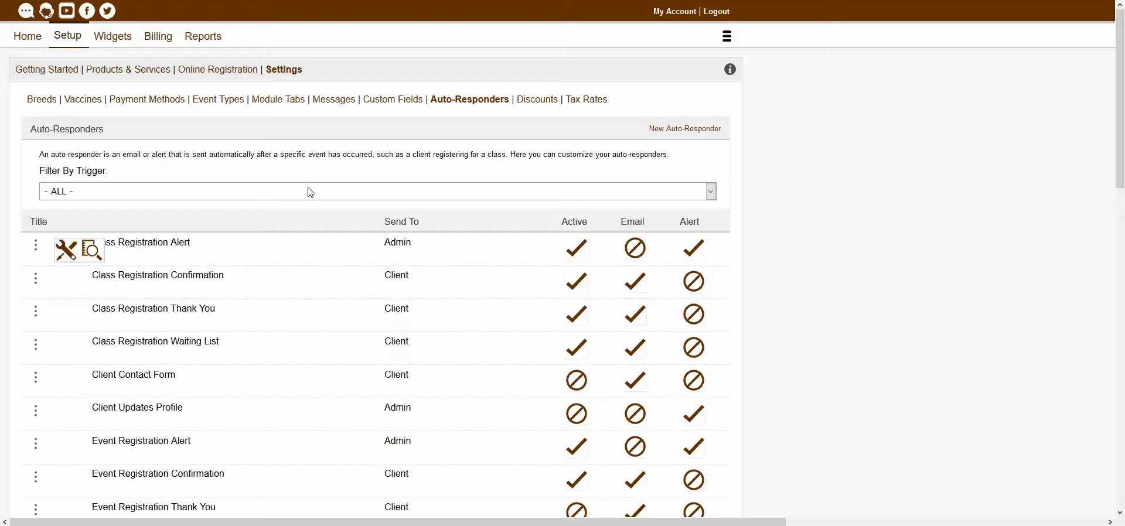
Preview the Class Registration Alert message, then start a blank New Auto-Responder form.
left_click(98, 251)
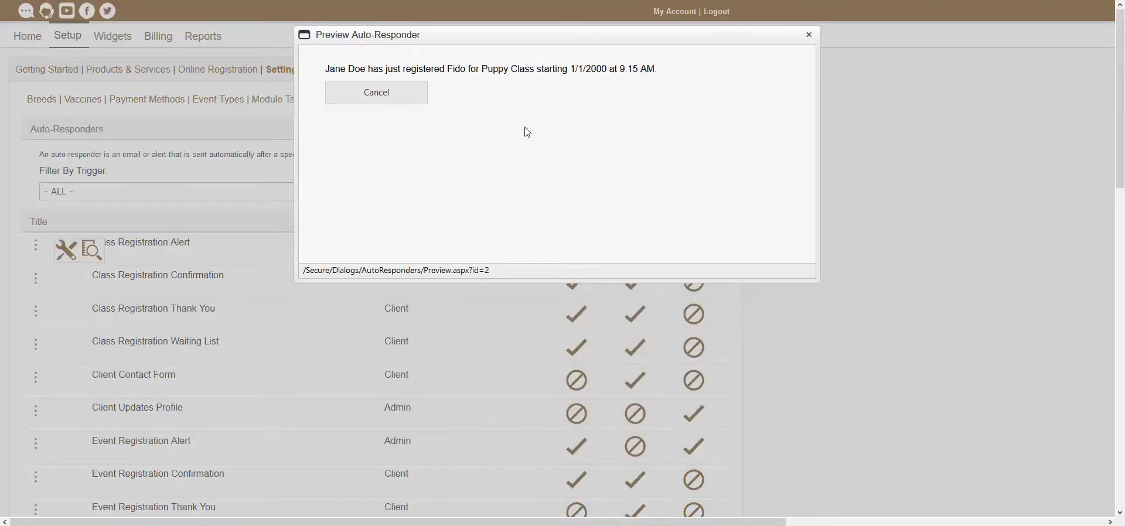
left_click(809, 35)
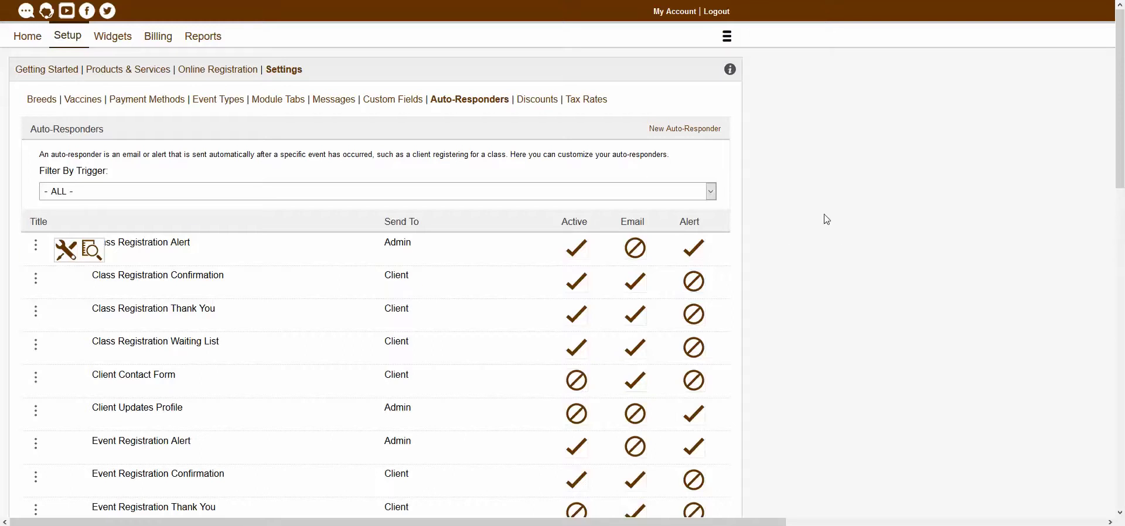
left_click(710, 132)
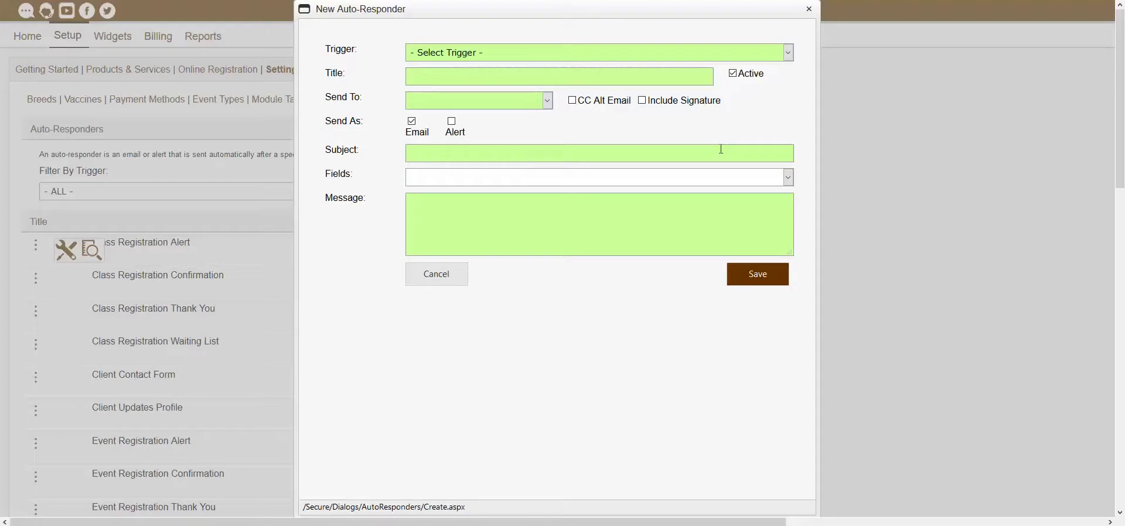
Set the trigger to New Client Registers, leaving Send To as Admin.
left_click(543, 59)
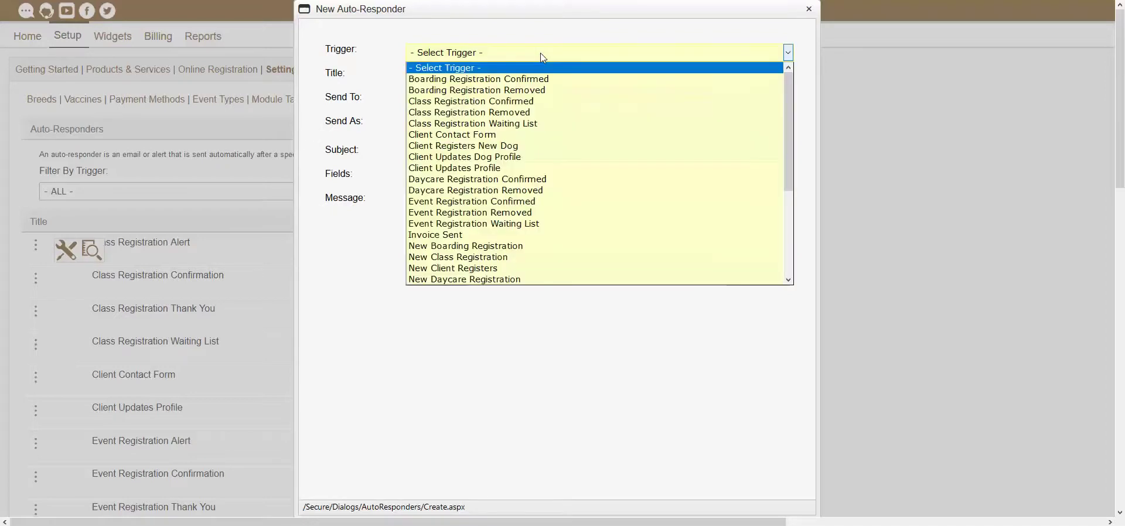
left_click(511, 268)
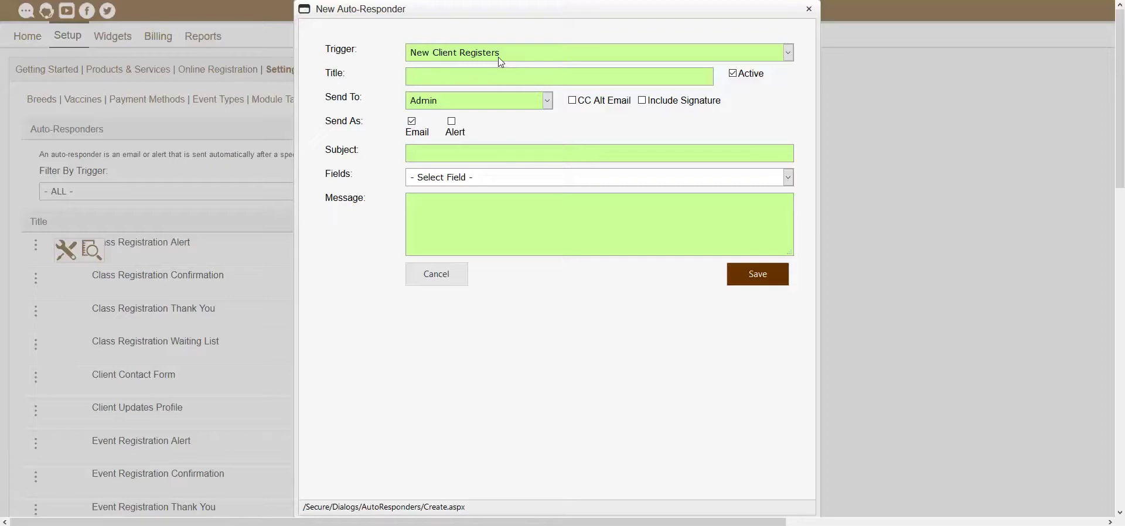
left_click(481, 103)
left_click(484, 111)
left_click(584, 56)
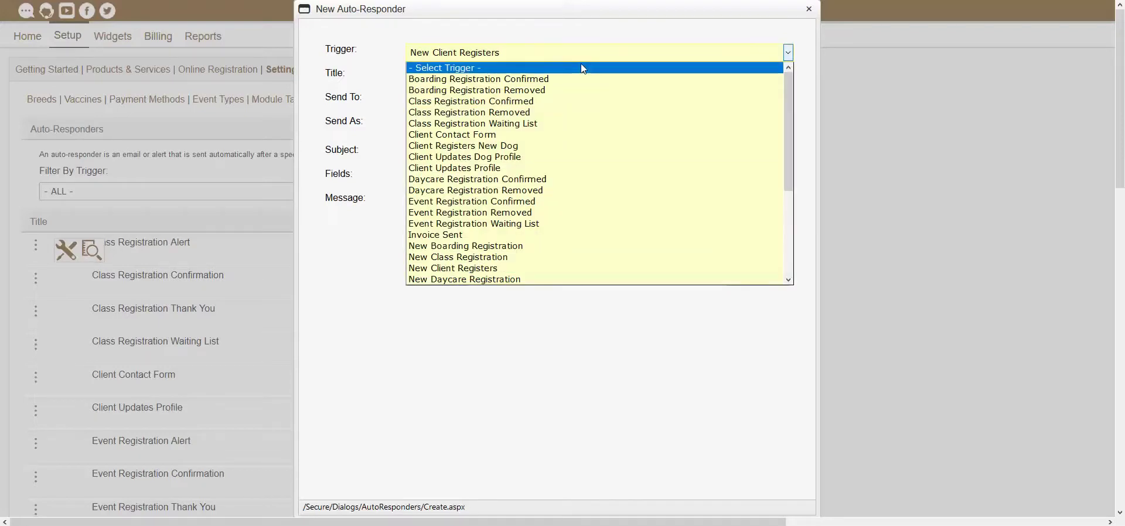
Switch the trigger from New Client Registers to New Class Registration.
left_click(626, 261)
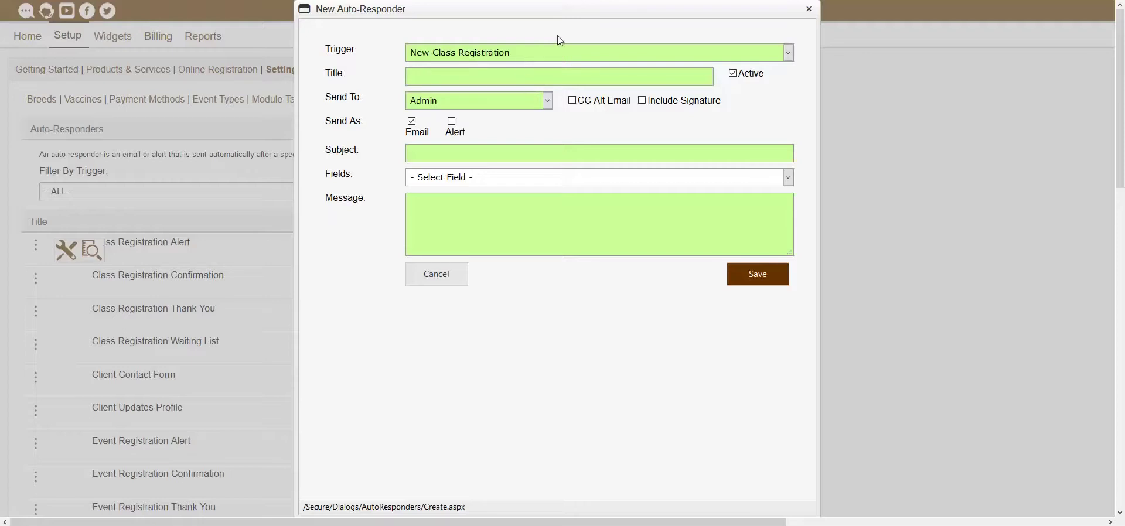
left_click(607, 59)
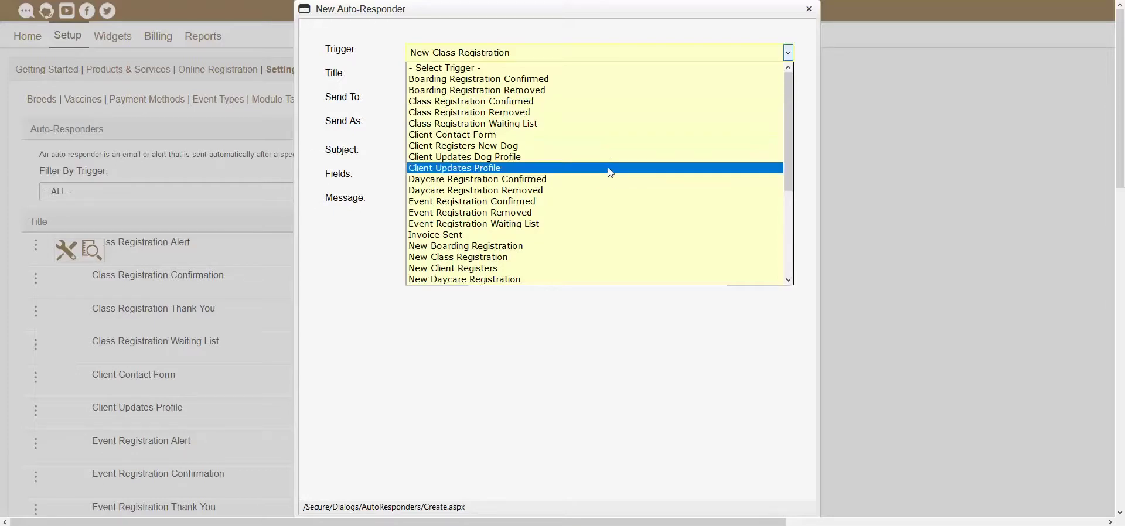
scroll(610, 177, "down", 2)
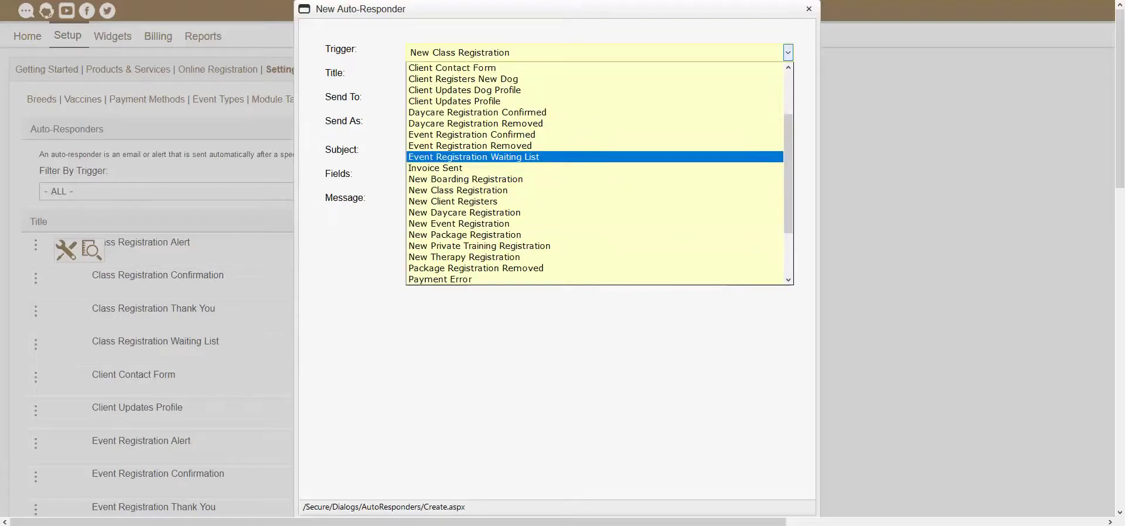
key("Escape")
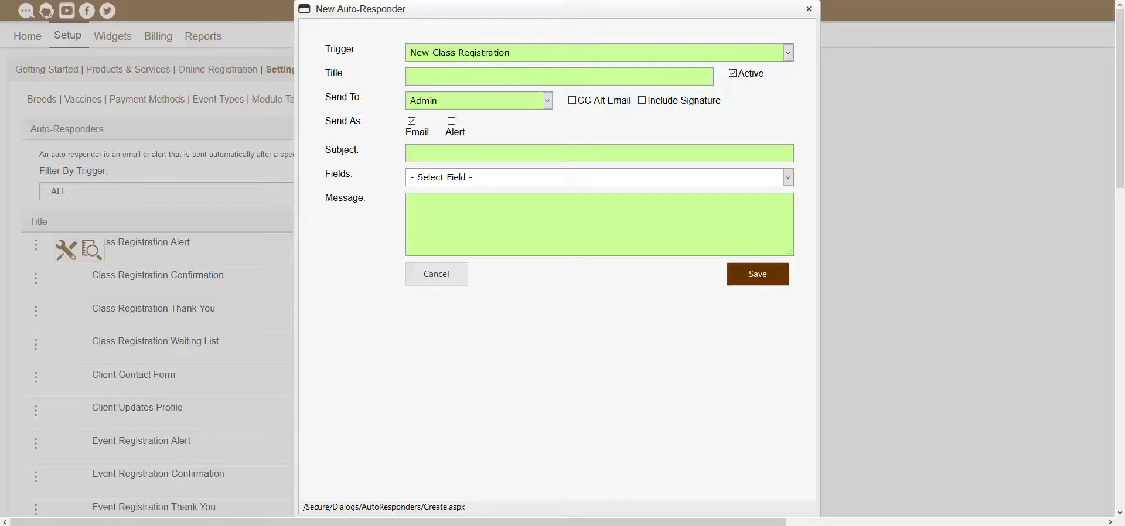
Enter 'Test Class Registration' as the auto-responder's title.
left_click(591, 75)
type("Test ")
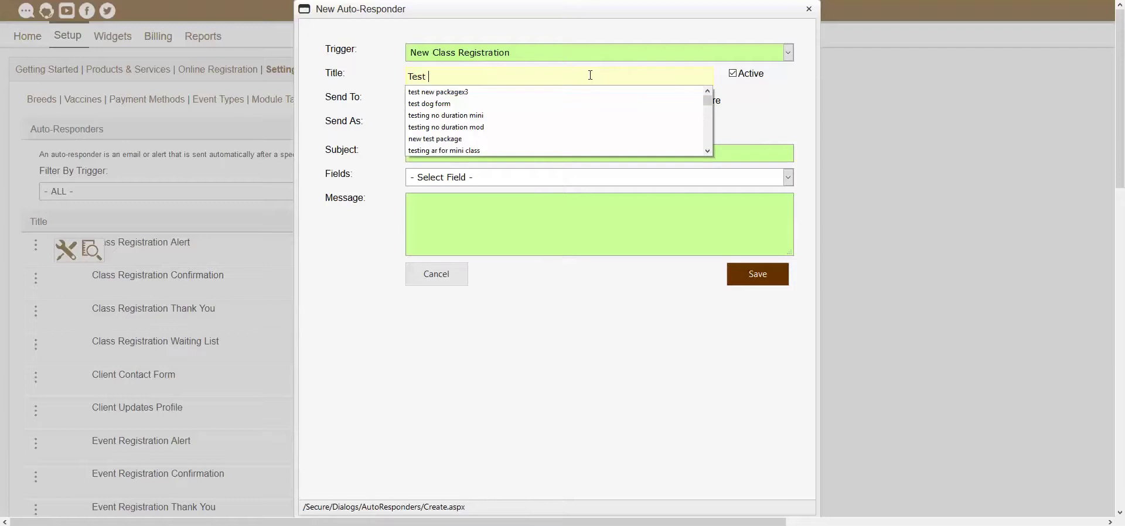
type("Class Registration")
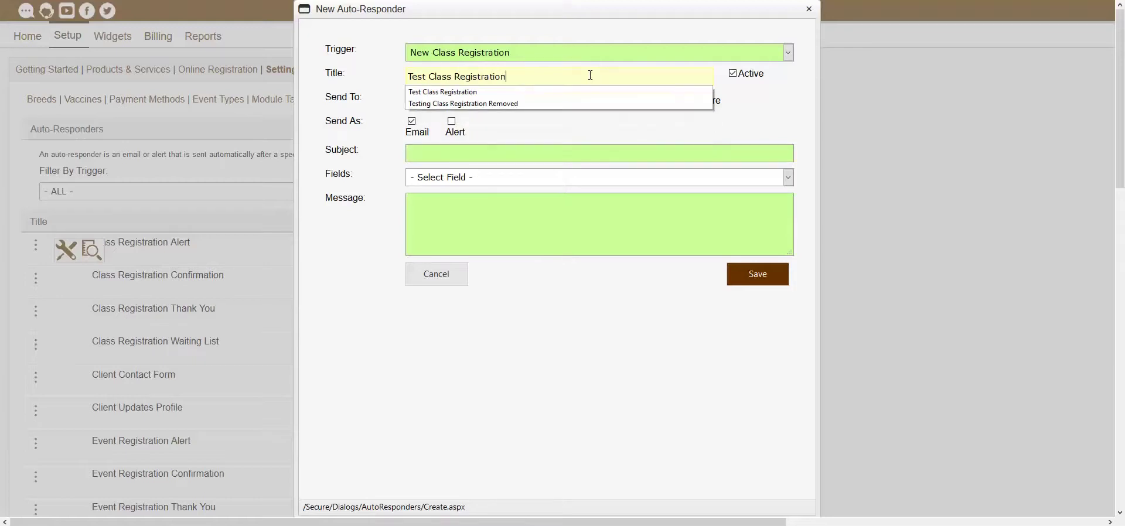
left_click(773, 109)
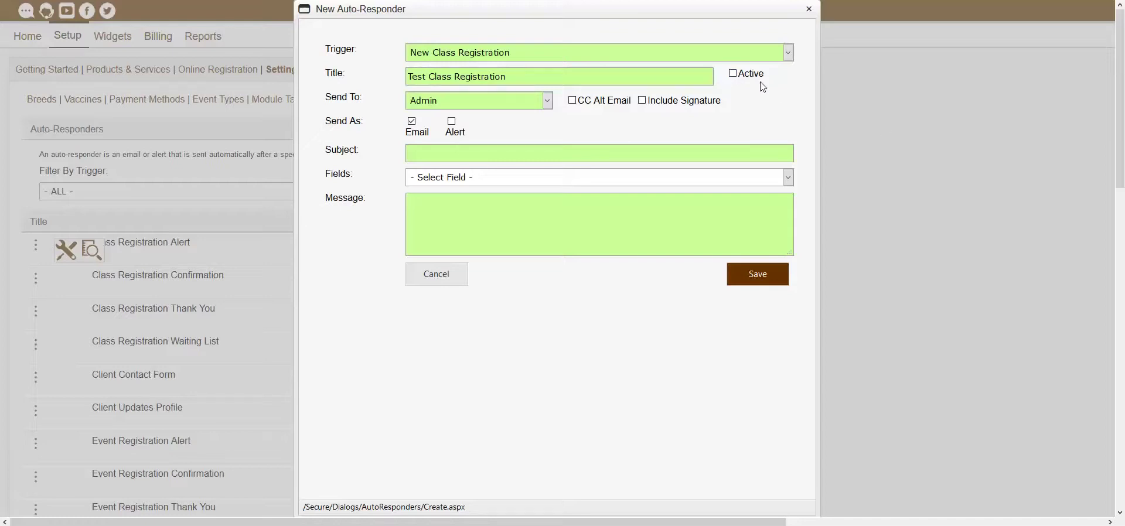
Mark the auto-responder Active and choose Client as the Send To recipient.
left_click(733, 73)
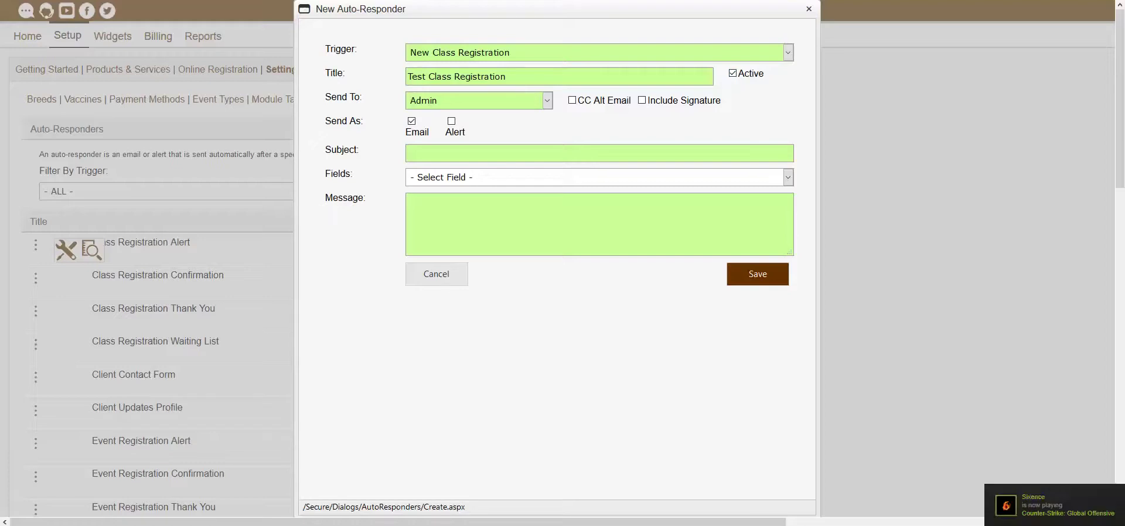
left_click(493, 101)
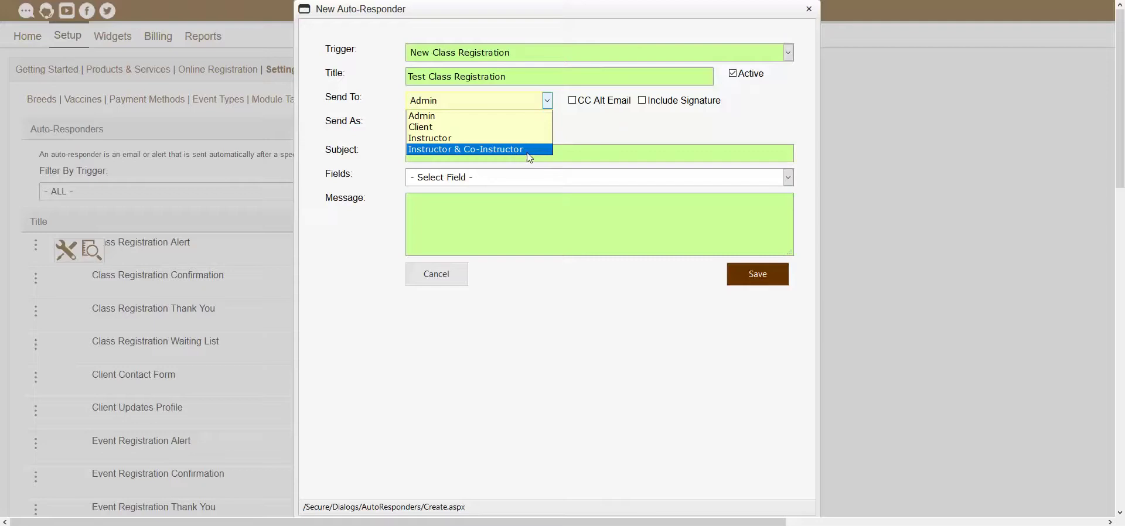
left_click(635, 133)
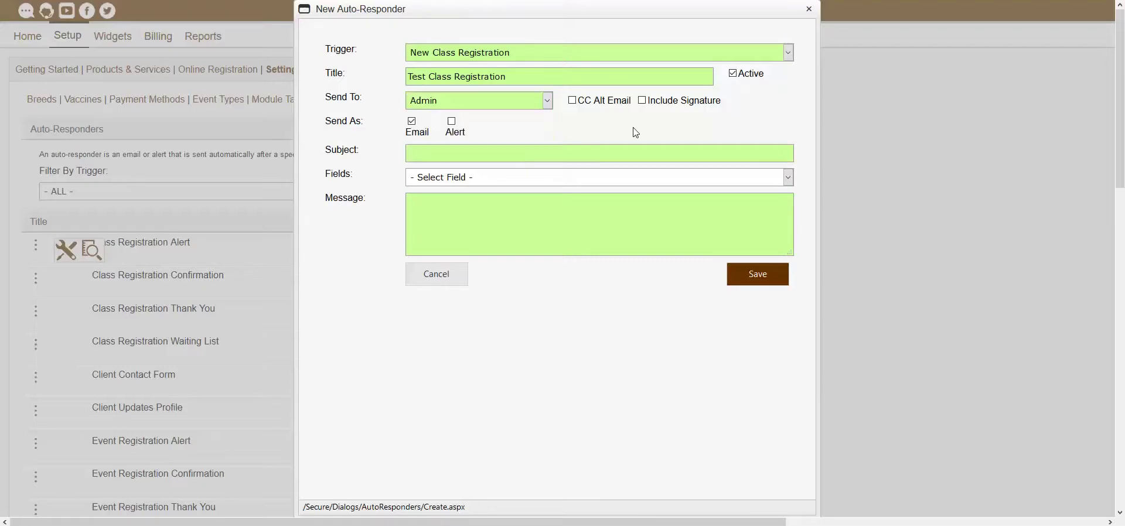
left_click(530, 106)
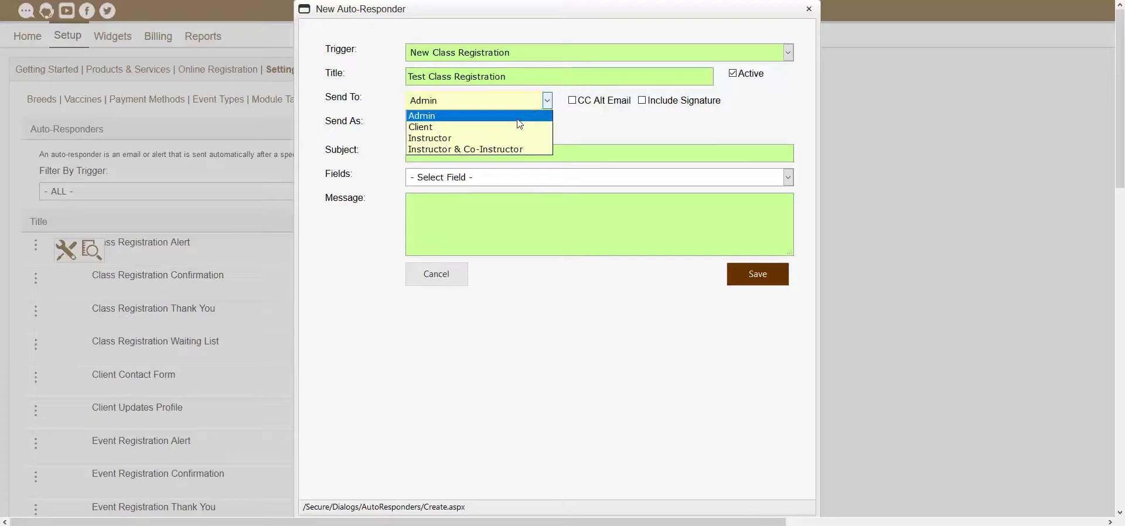
left_click(518, 128)
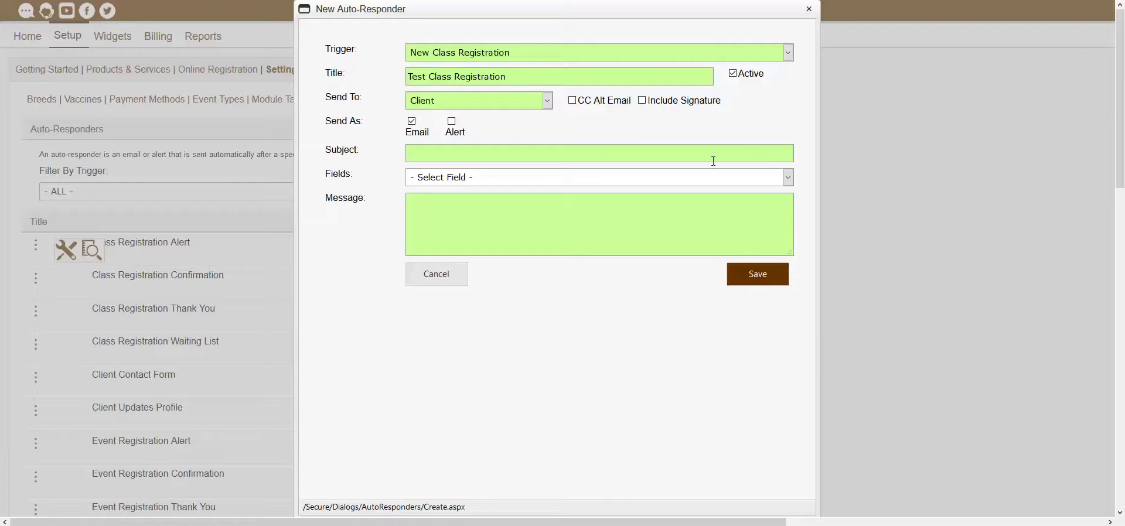
Turn on CC Alt Email, Include Signature and the Alert send option.
left_click(615, 109)
left_click(699, 109)
left_click(452, 123)
Enter 'Test Registration Auto-Responder' as the subject line.
left_click(567, 152)
type("Test Registration Aut")
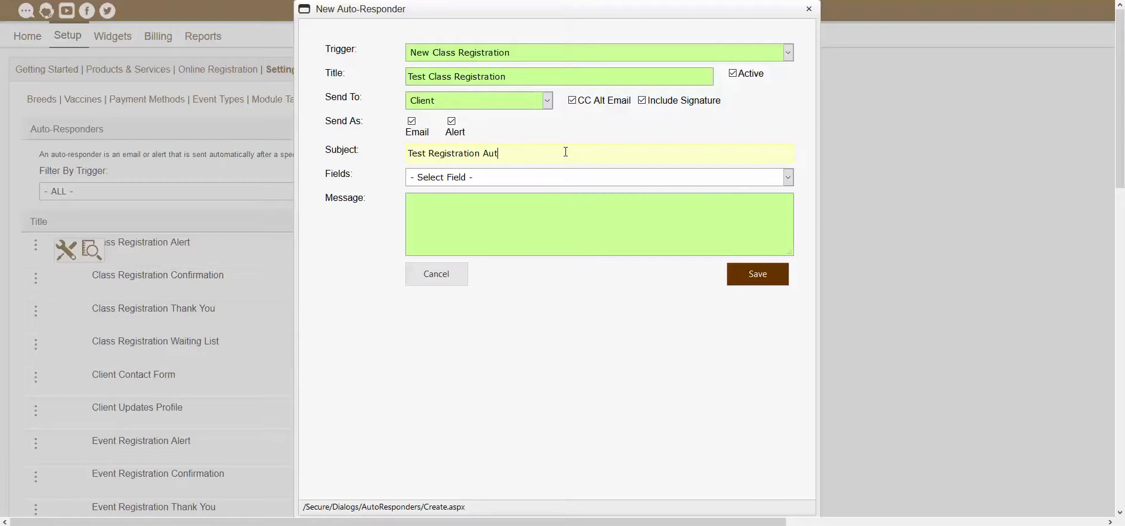
type("o-Responder")
key("Tab")
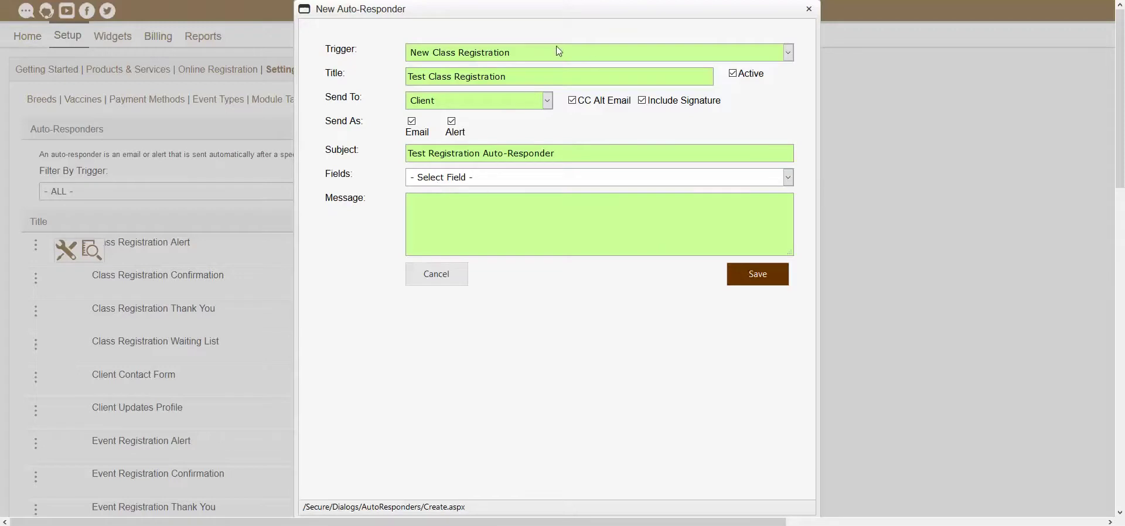
Insert the Client First Name merge field [CLIENT_FIRST_NAME] into the message.
left_click(477, 184)
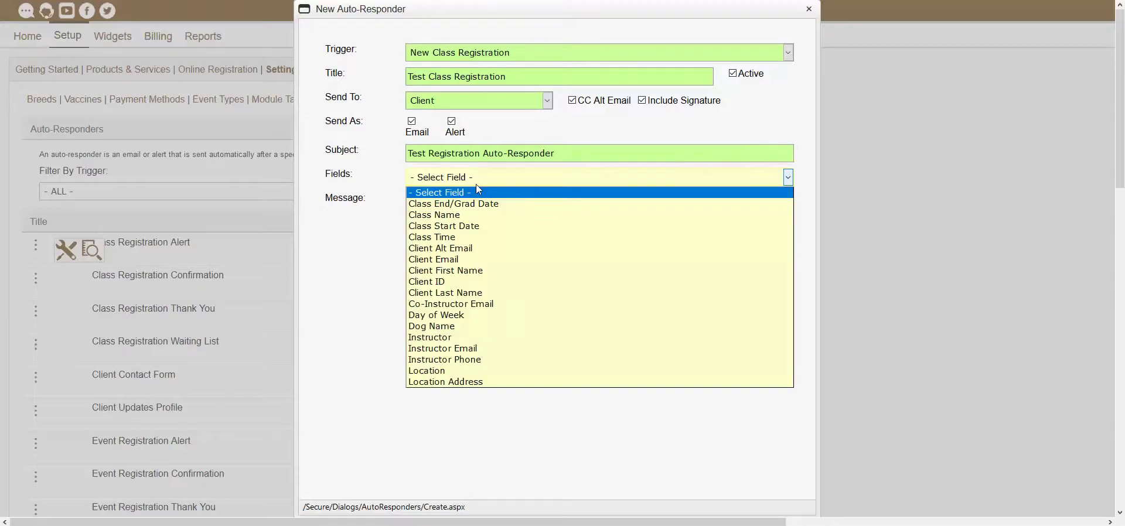
left_click(483, 274)
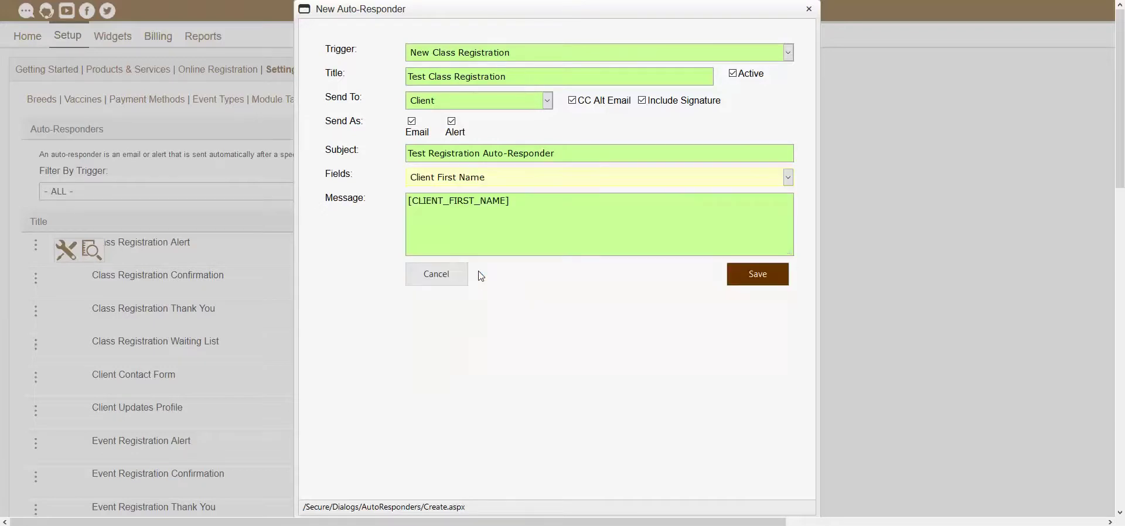
left_click(577, 234)
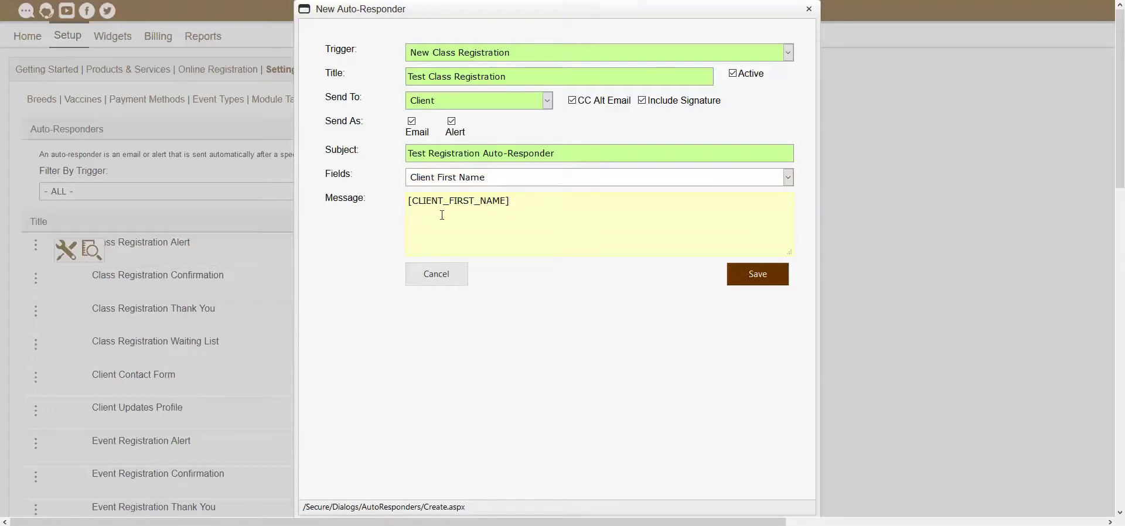
left_click(1036, 115)
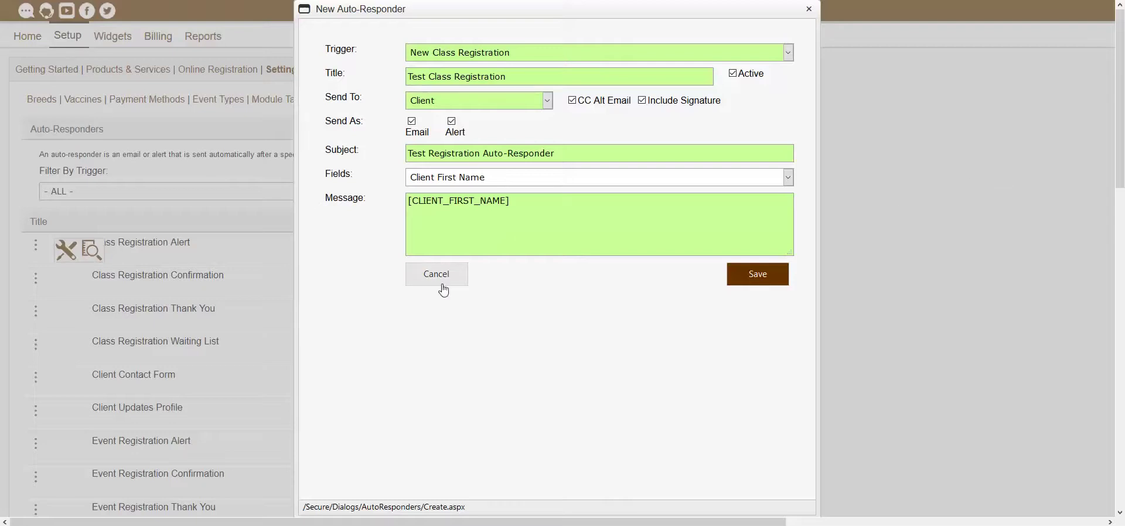
Make the greeting read 'Hello [CLIENT_FIRST_NAME],' and add a new line after it.
left_click(409, 206)
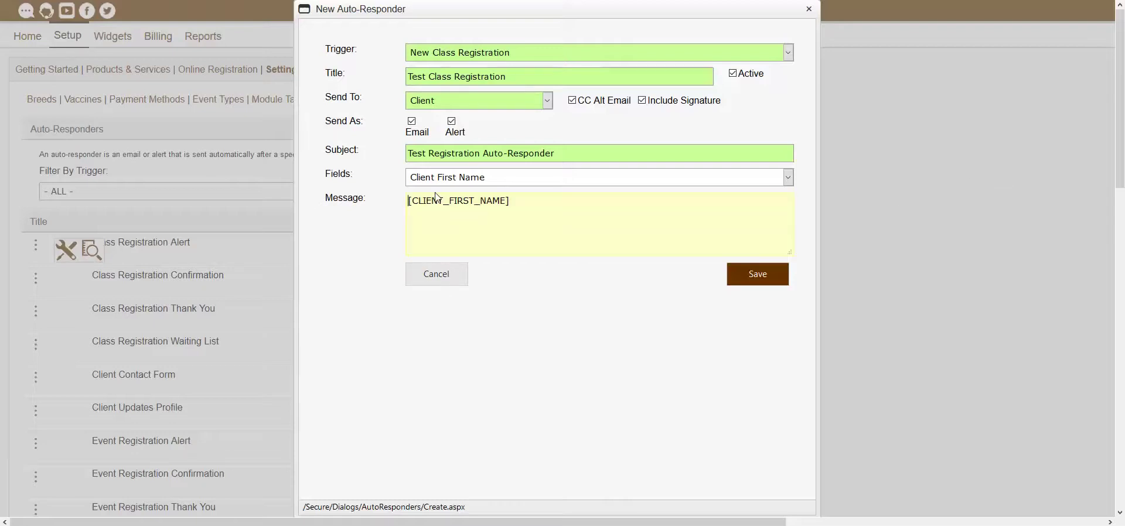
type("lo")
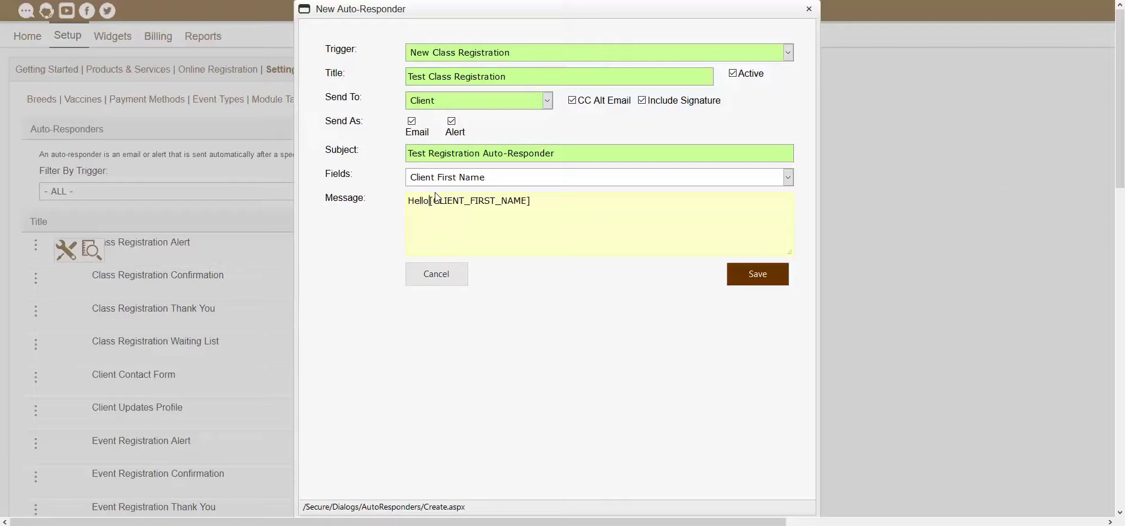
left_click(561, 213)
type(",")
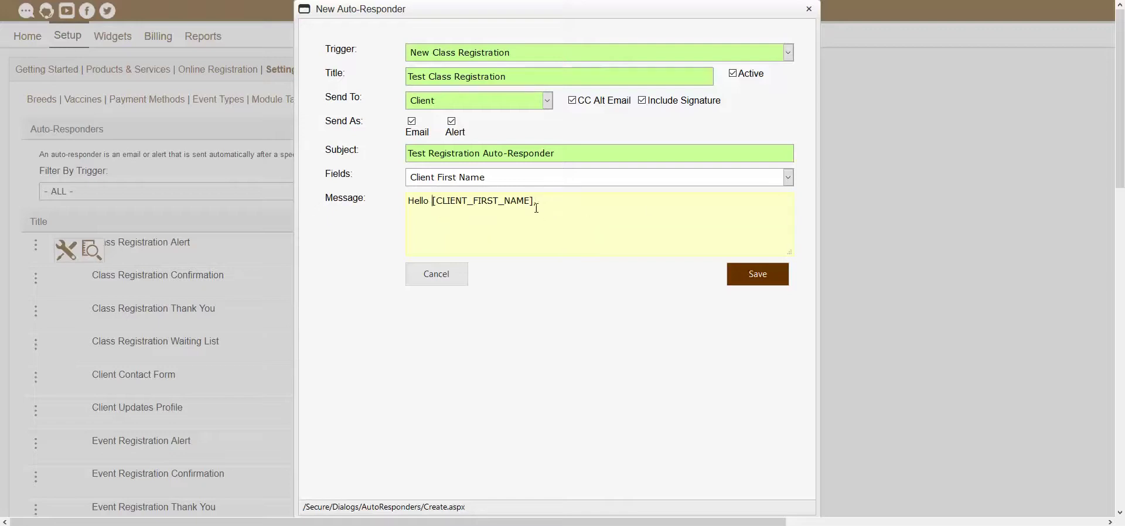
left_click(558, 201)
key("Return")
Type 'Your registration for' on the line below the greeting.
left_click(937, 155)
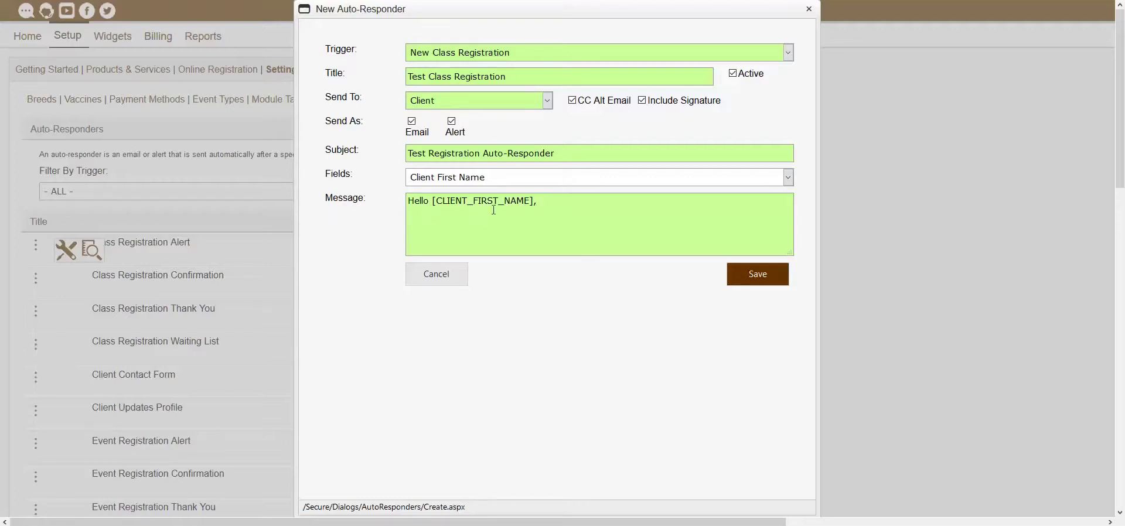
left_click(460, 226)
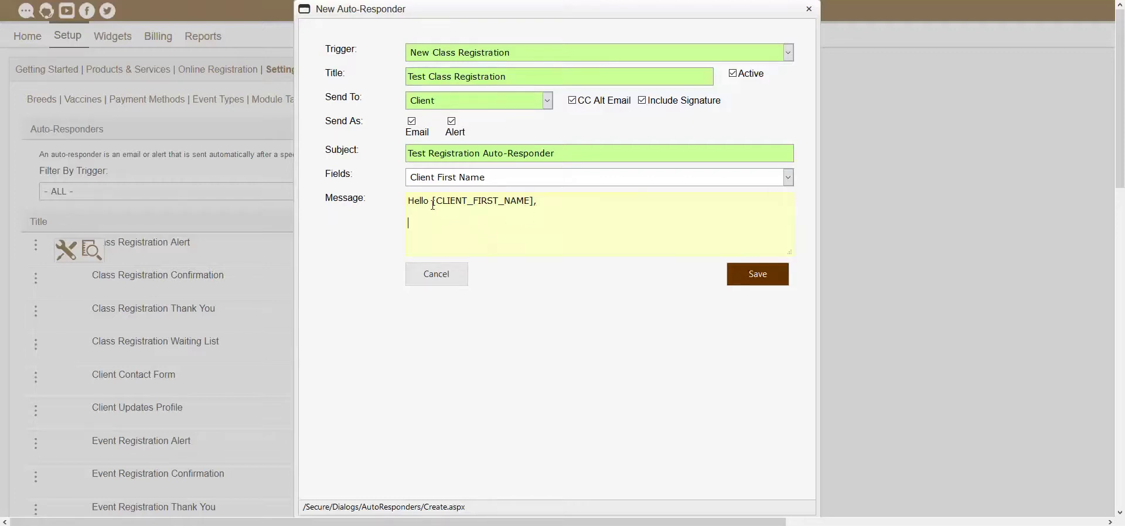
key("Tab")
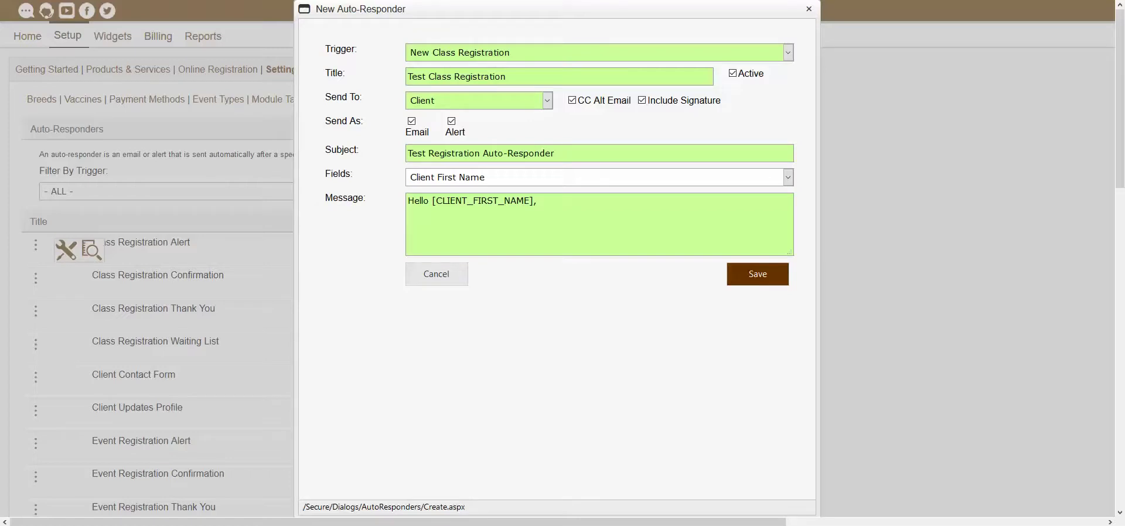
left_click(448, 225)
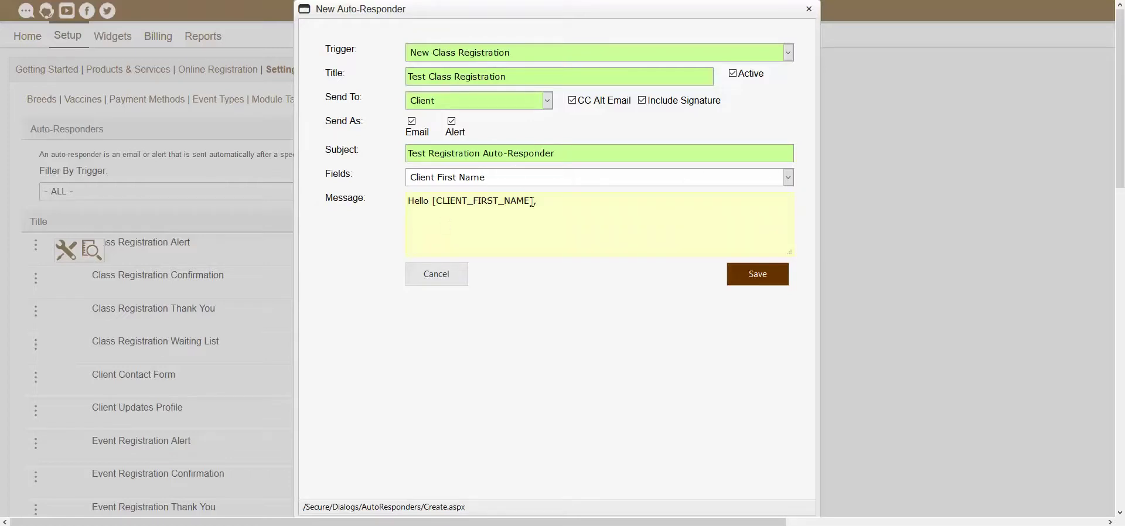
type("Your registration for")
Complete the line as 'Your registration for [CLASS_NAME] has been received.' using the Class Name merge field.
left_click(470, 183)
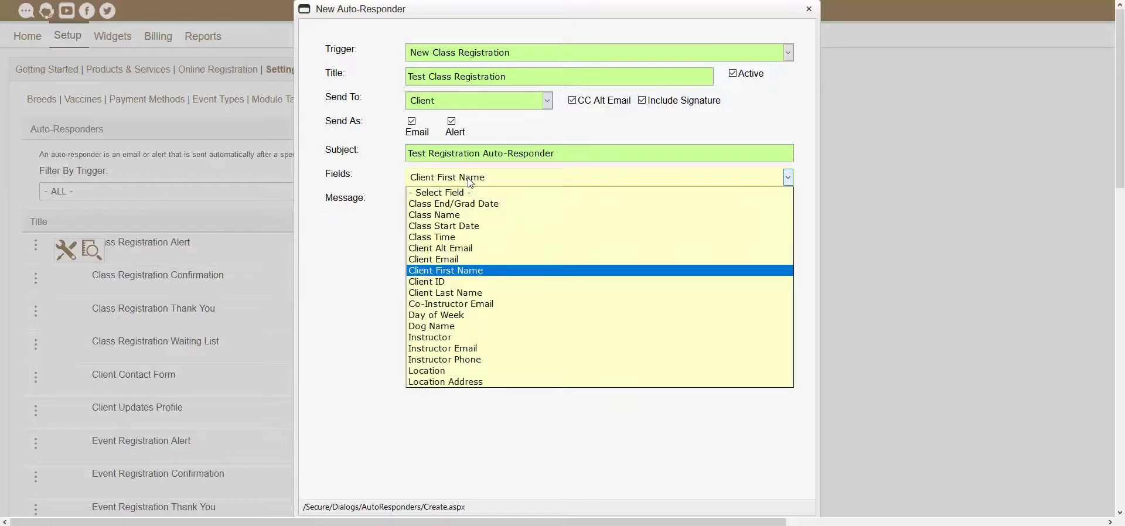
left_click(451, 215)
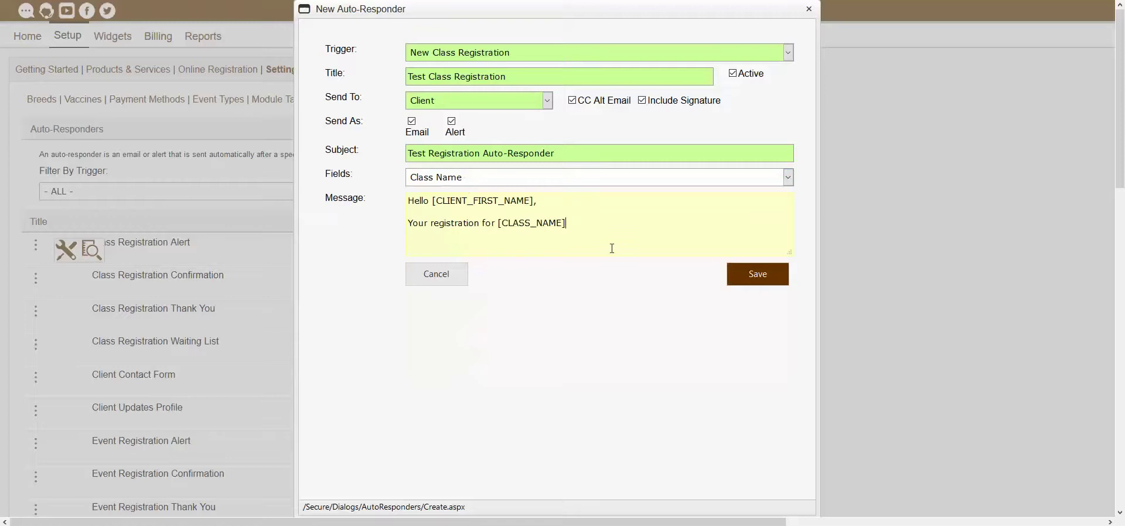
type("has been received.")
left_click(876, 275)
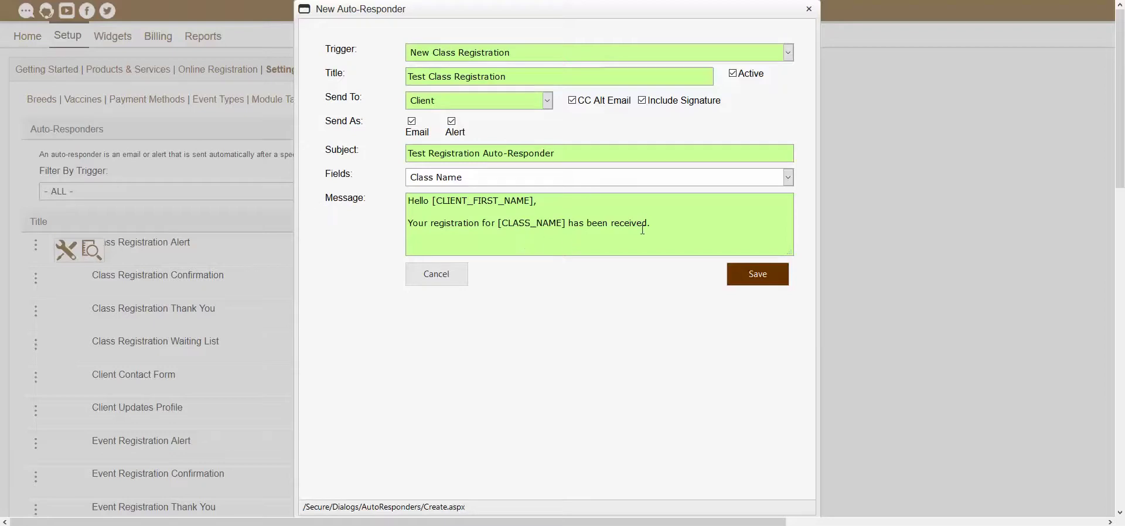
left_click(675, 225)
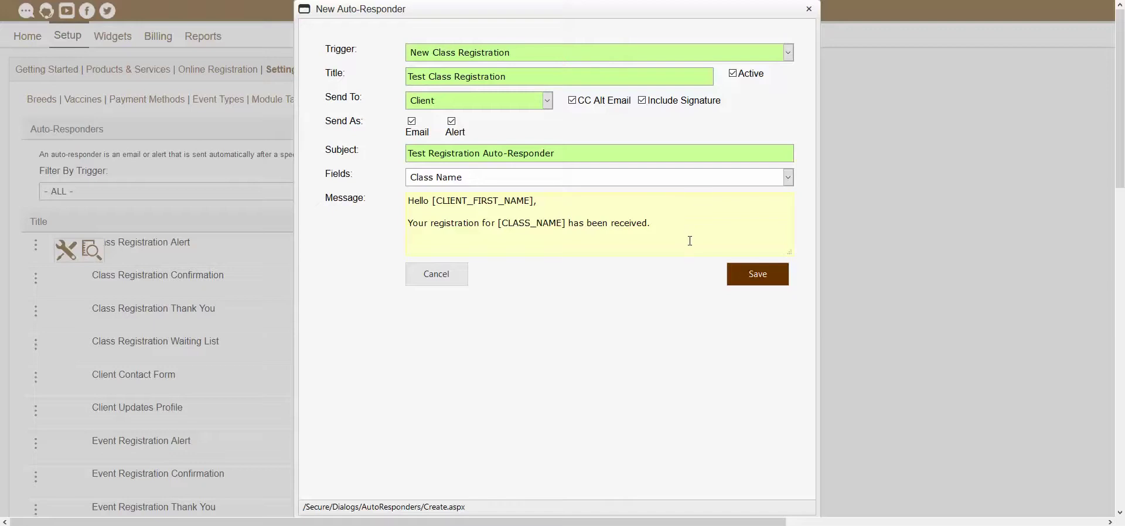
Save the Test Class Registration auto-responder and bring up its actions in the list.
left_click(755, 282)
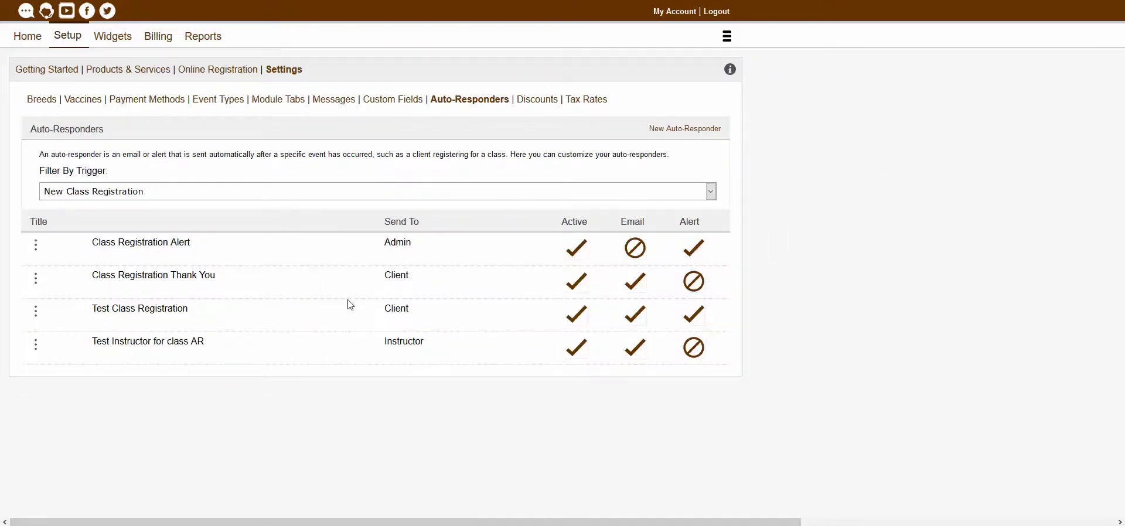
left_click(38, 319)
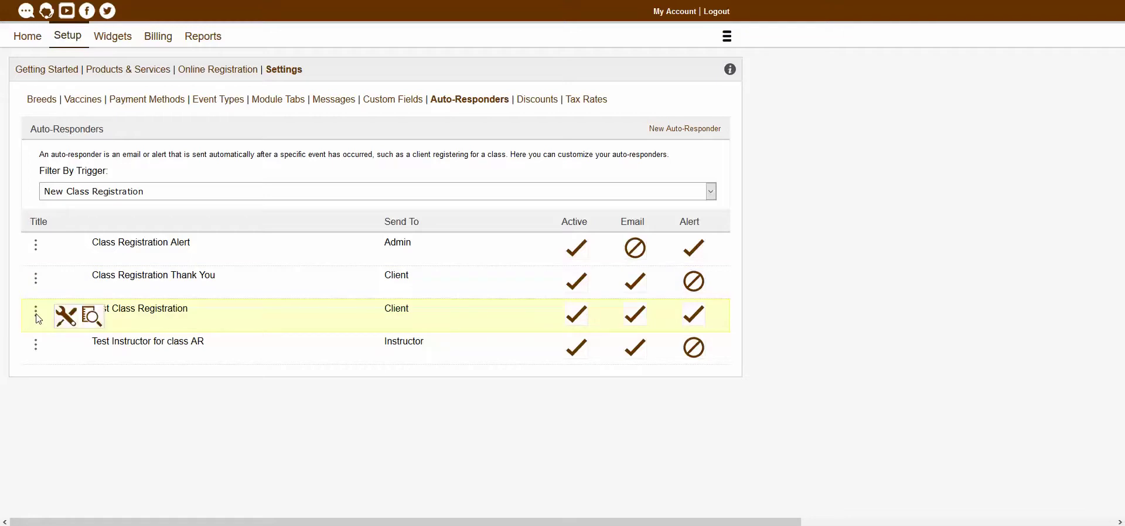
left_click(92, 317)
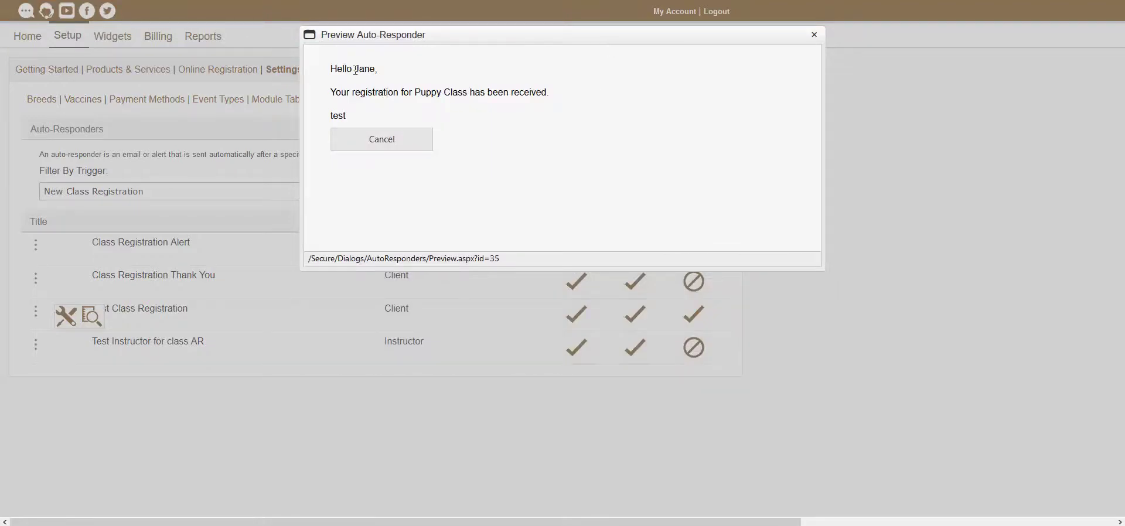
left_click_drag(356, 70, 376, 70)
left_click(420, 68)
left_click_drag(416, 92, 467, 92)
left_click(476, 72)
left_click(816, 39)
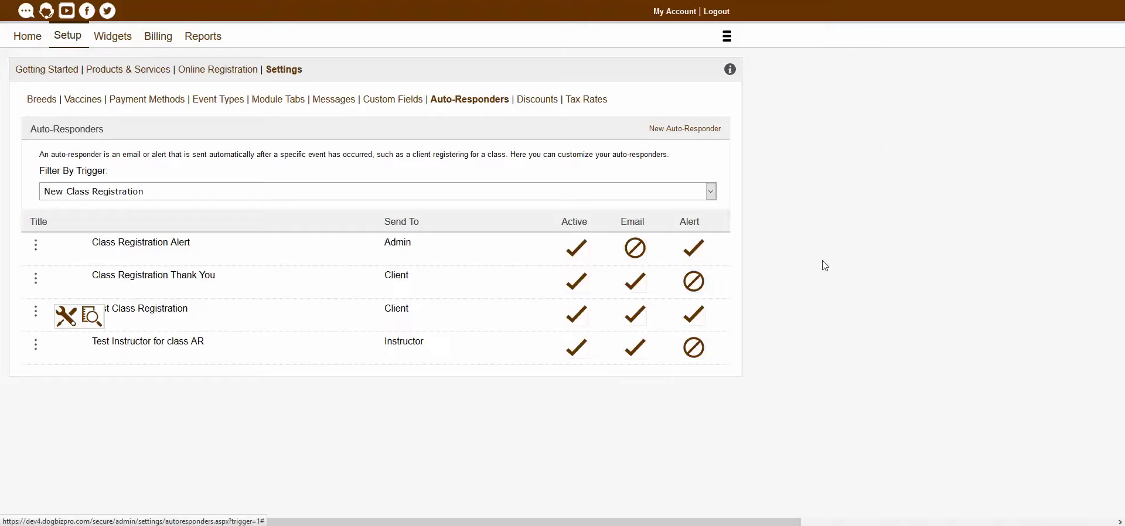